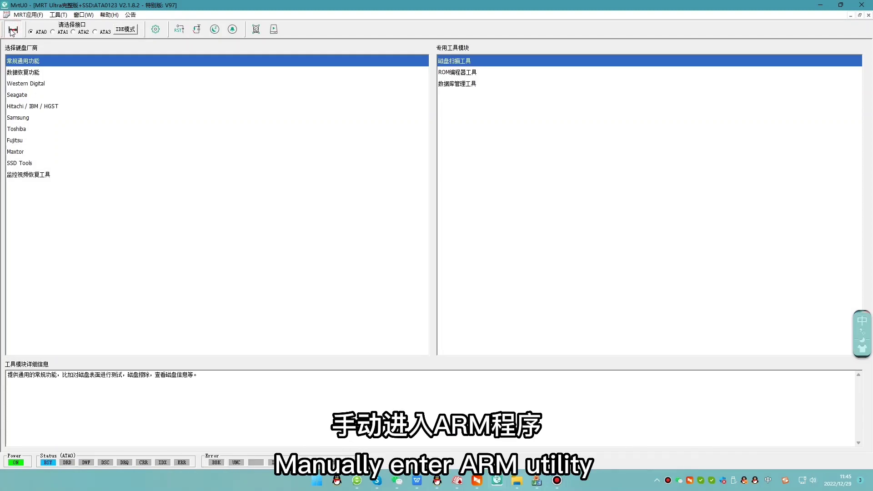
Launch the Hitachi - IBM - ARM module and load the drive as family 5432A7.
click(36, 105)
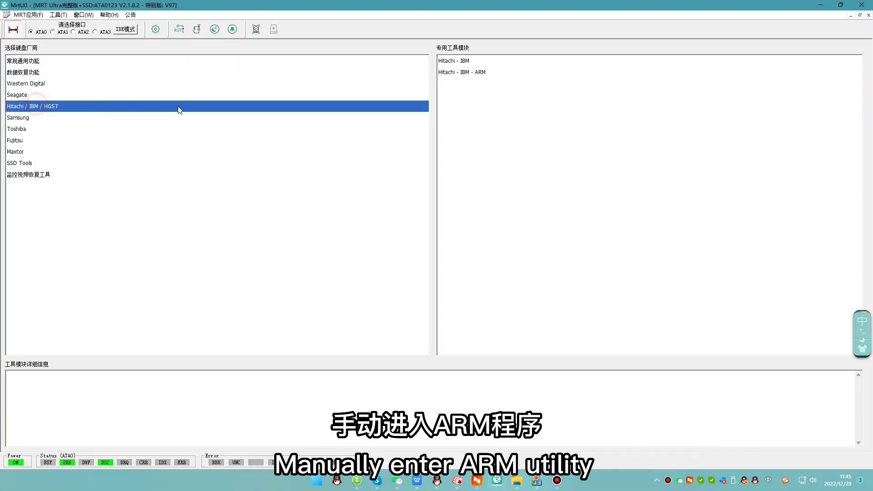
click(256, 29)
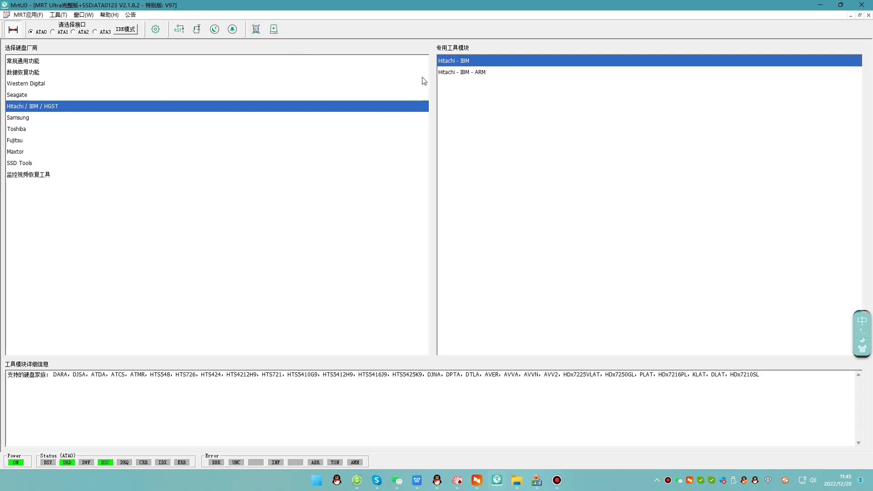
click(446, 73)
double_click(446, 74)
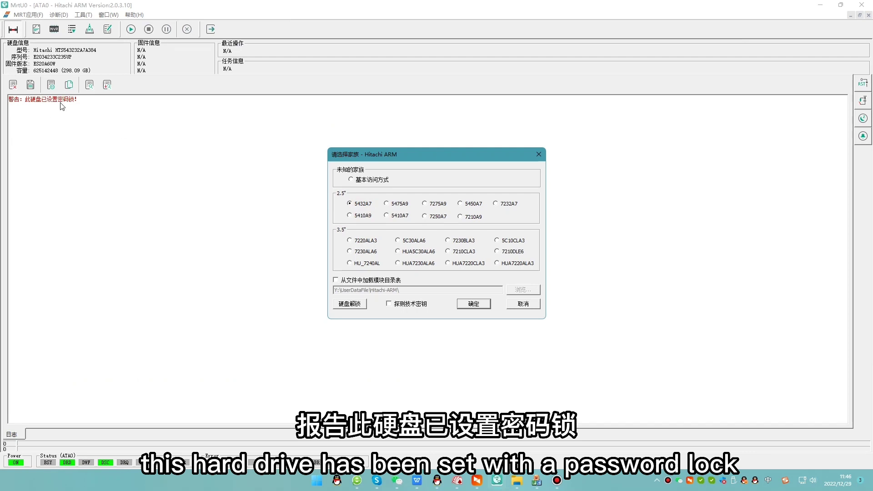
click(477, 302)
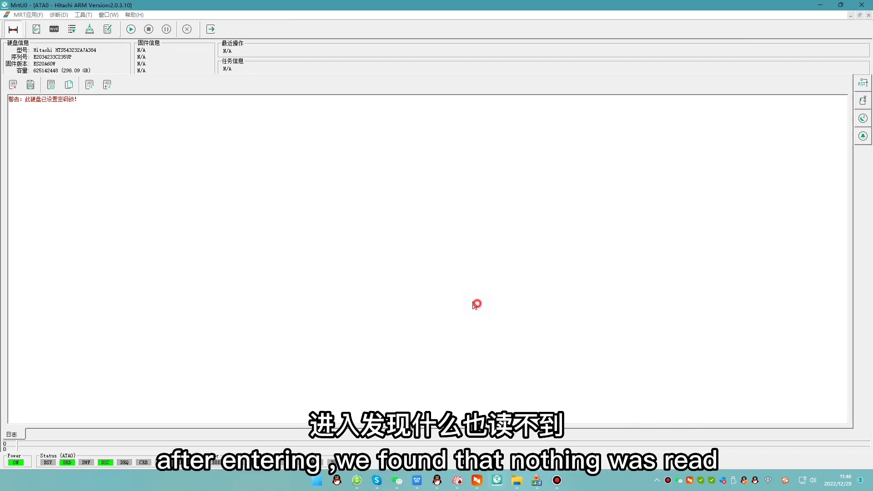
Highlight the password-lock warning in the log, then return to the vendor list.
double_click(155, 201)
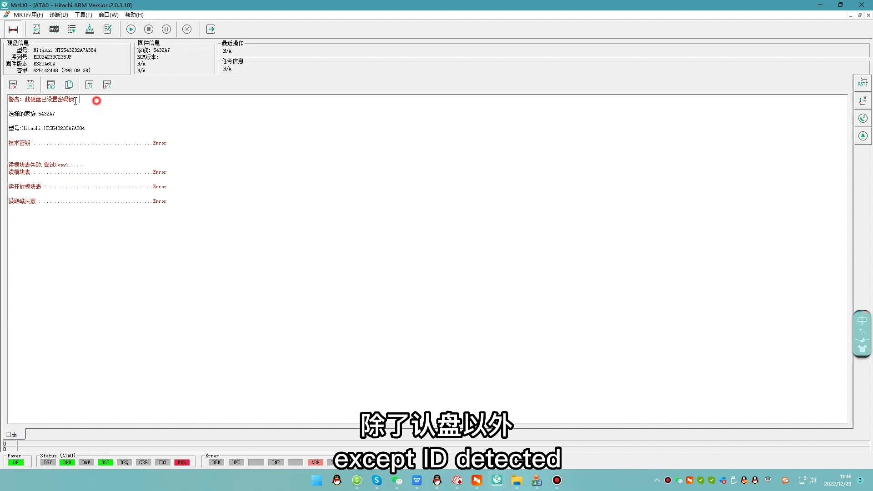
drag(97, 100, 31, 105)
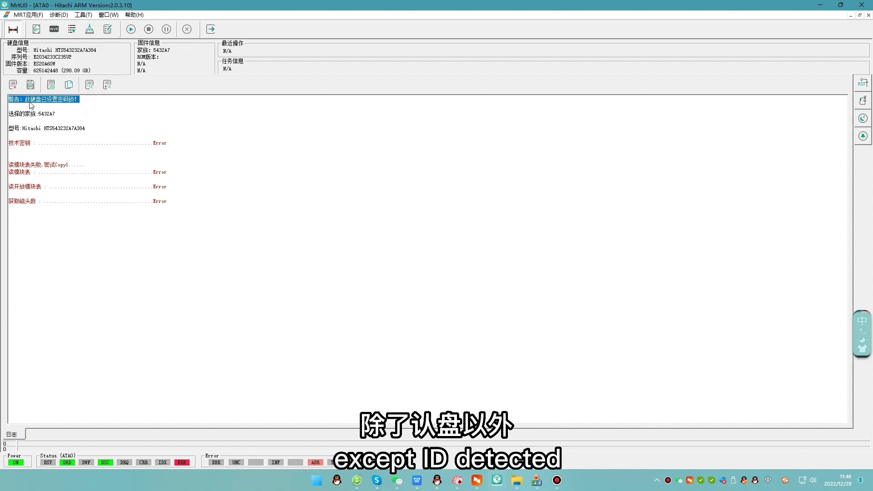
click(209, 30)
Relaunch Hitachi ARM, start 硬盘解锁 with the default backup folder, and confirm clearing the password.
double_click(467, 73)
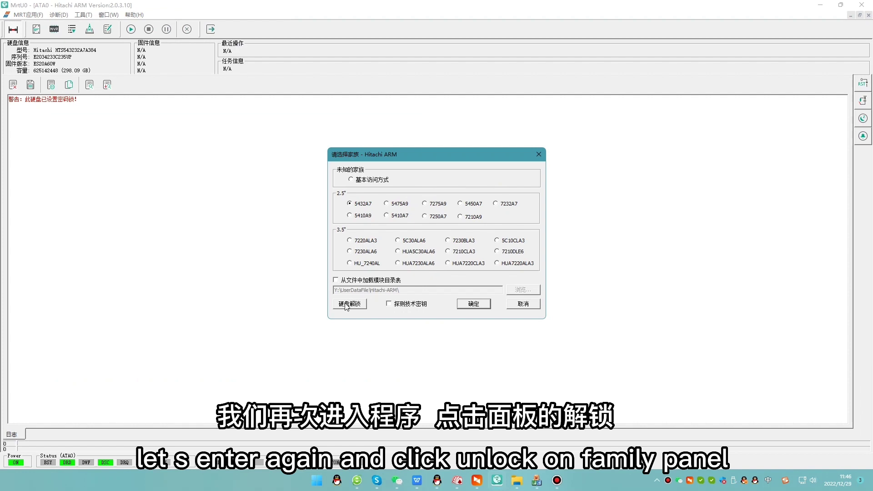
click(353, 304)
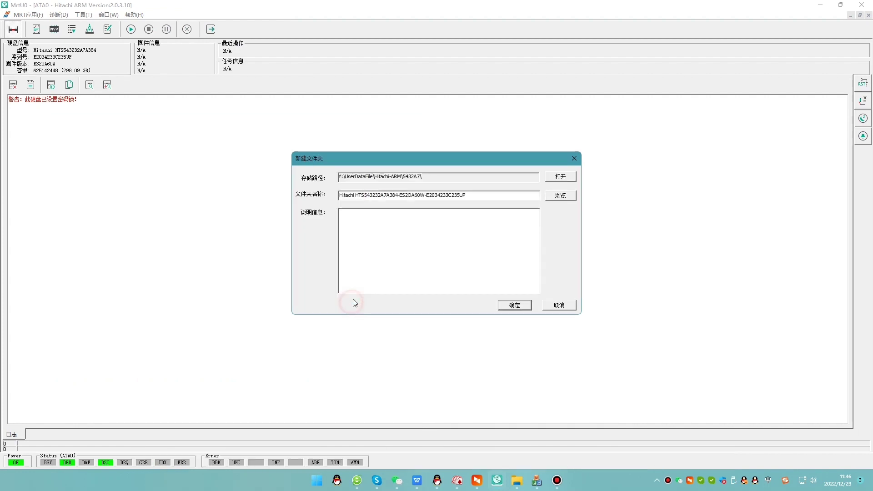
click(515, 305)
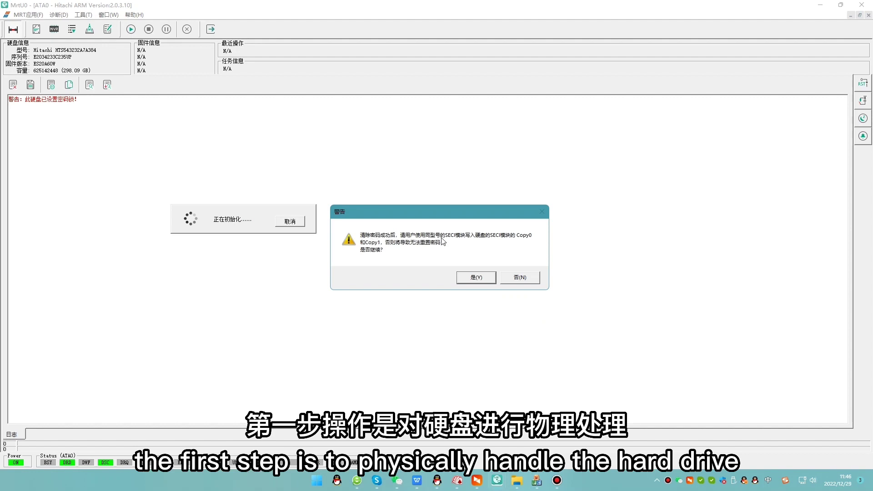
click(483, 277)
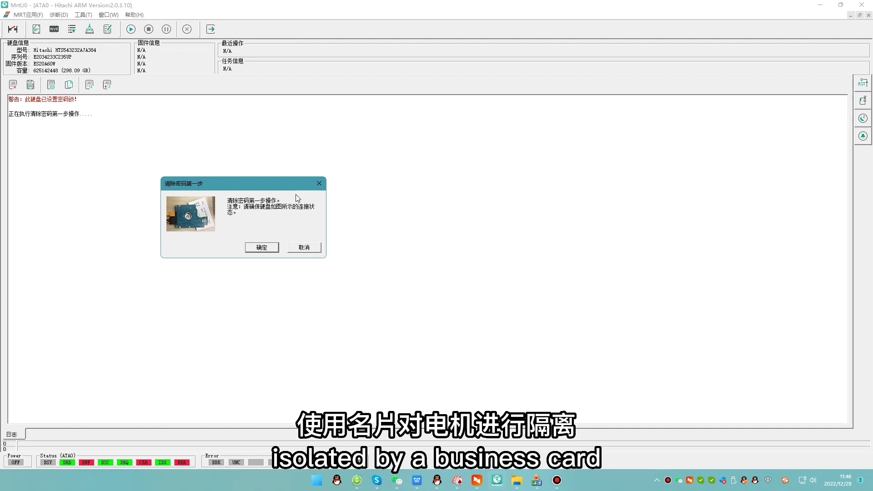
Move the step-one prompt aside while the drive is power-cycled for step one.
drag(295, 184, 499, 203)
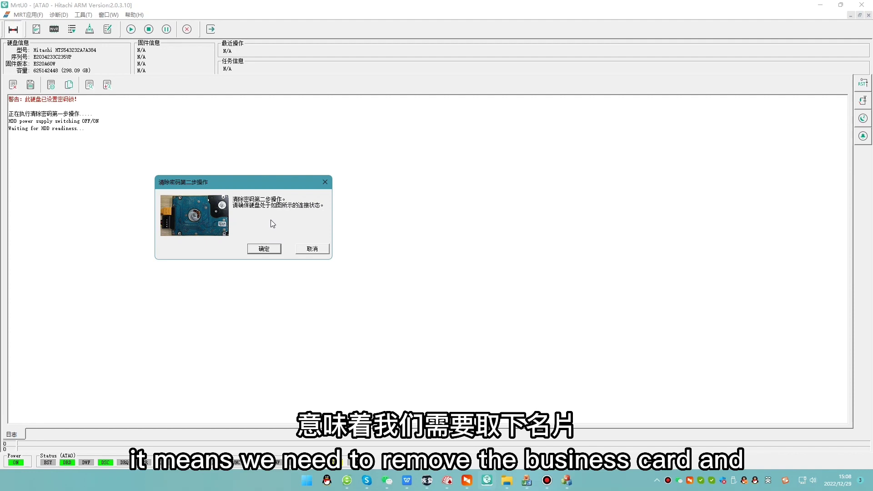
Move the step-two prompt aside, then confirm the reconnected drive to run step two.
drag(287, 184, 462, 211)
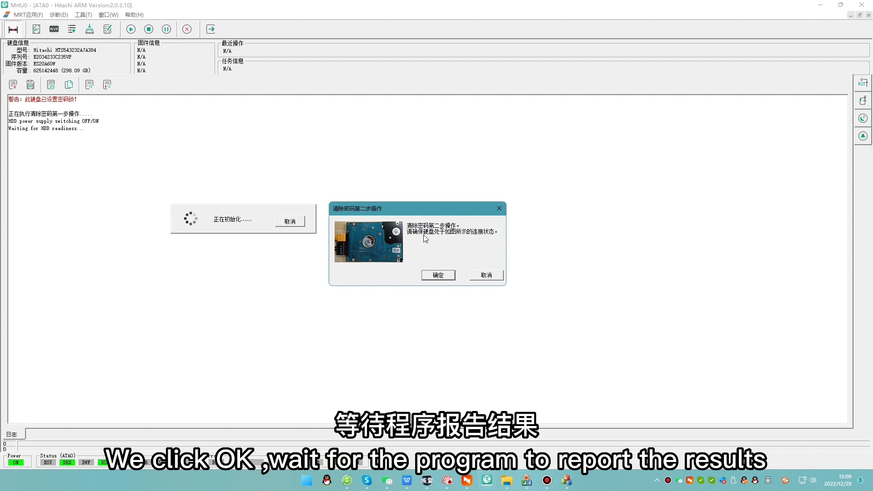
click(438, 274)
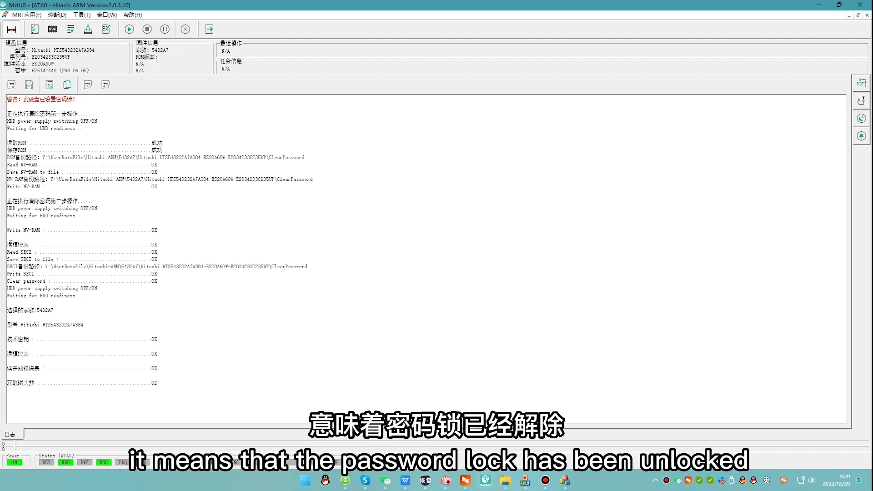
Highlight the module table, SECI read/save and Clear password OK results in the log.
drag(173, 246, 7, 244)
drag(152, 259, 282, 283)
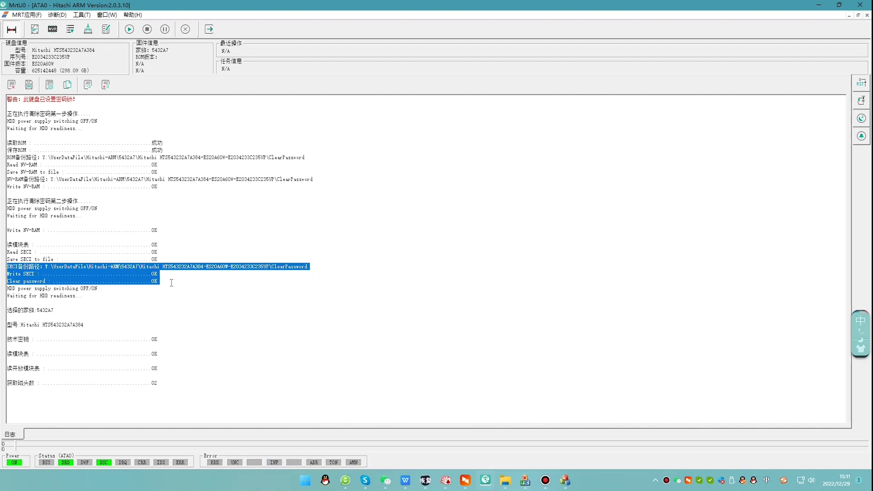
drag(169, 282, 7, 281)
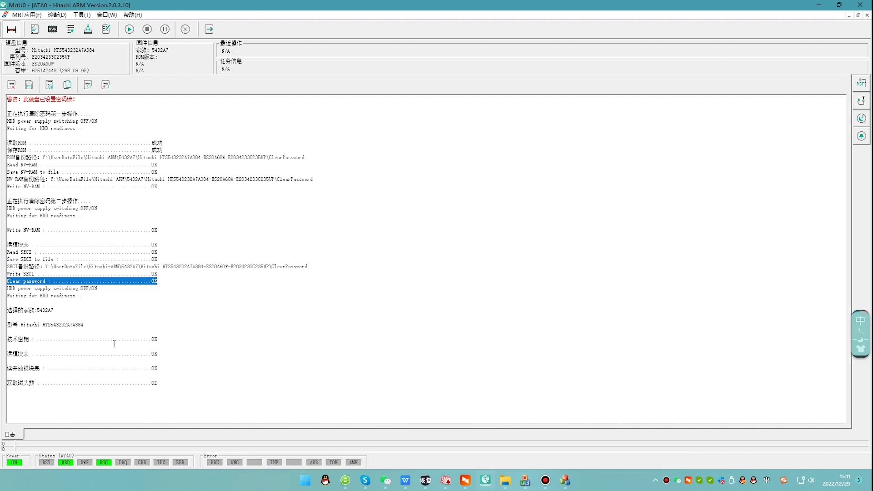
click(173, 390)
Reload the module and open module lists in 基本状态, re-identify the device, and exit ARM.
click(33, 32)
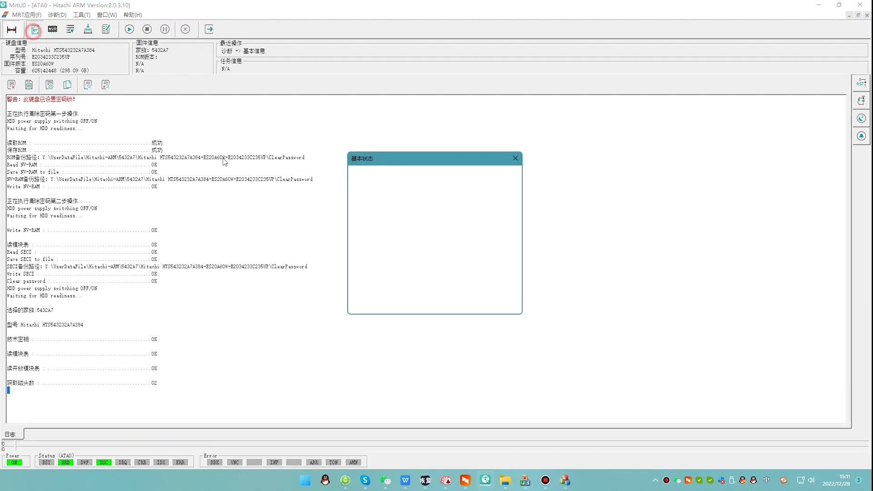
click(454, 286)
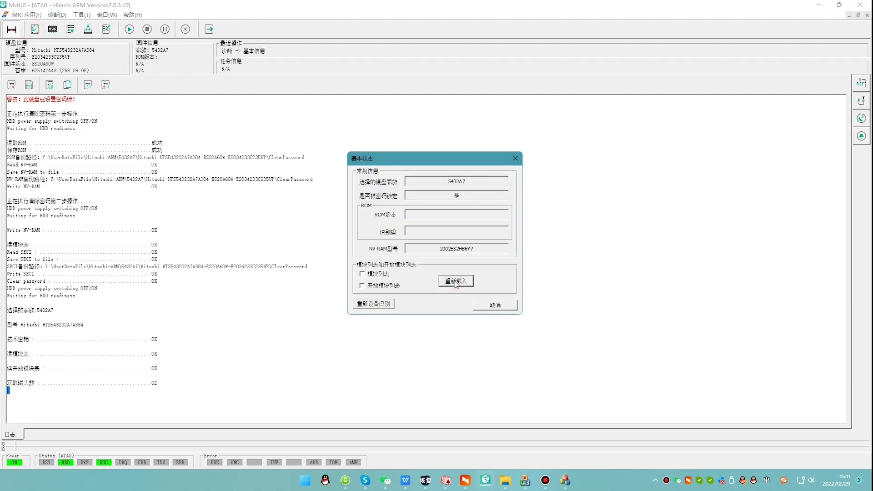
click(378, 274)
click(377, 285)
click(463, 282)
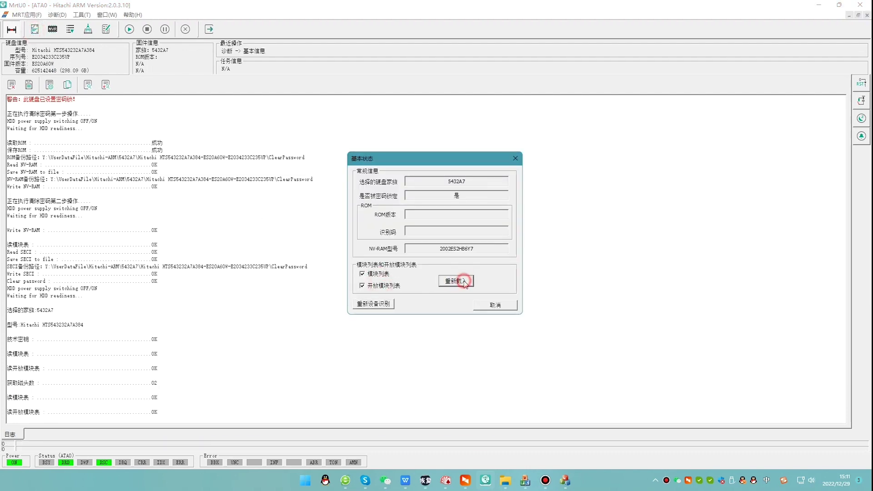
click(383, 304)
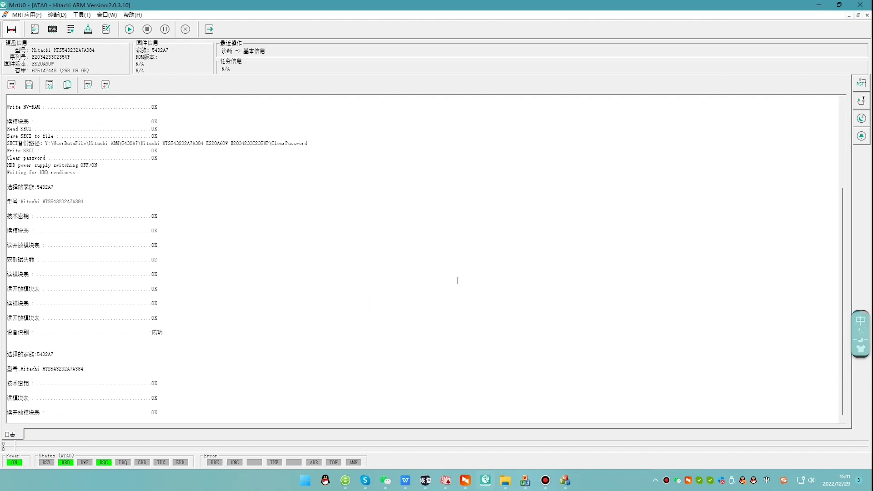
click(218, 203)
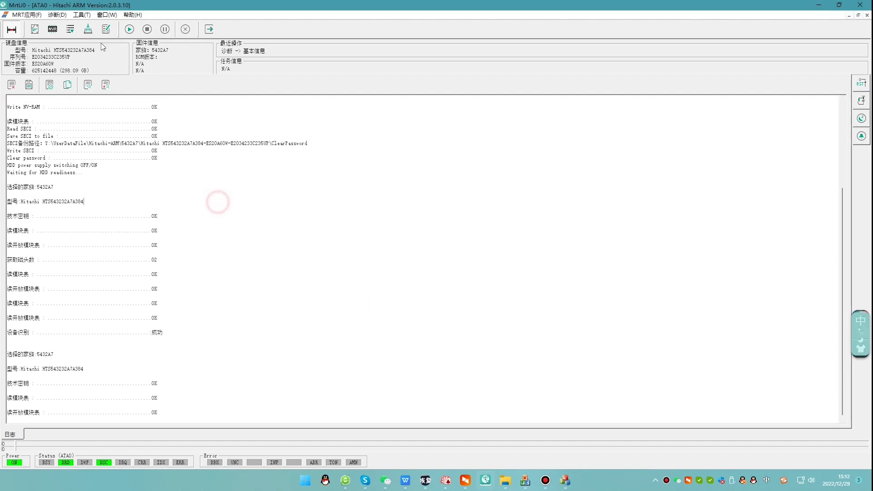
click(212, 32)
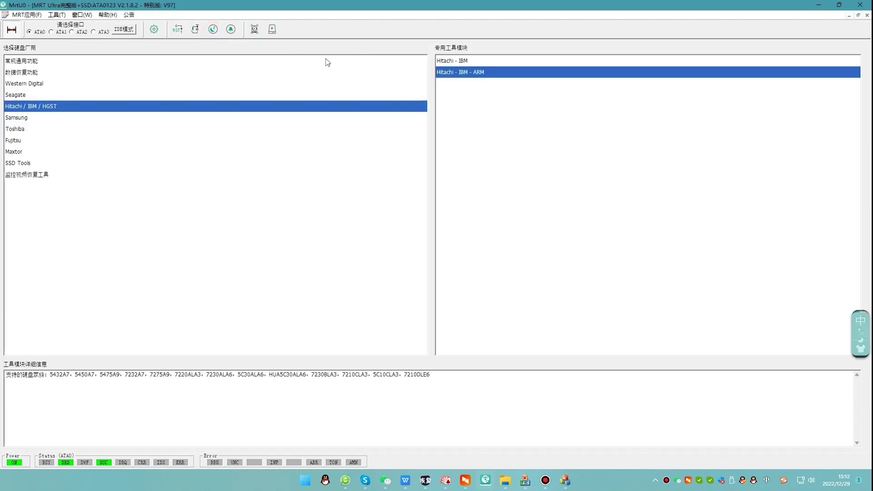
Relaunch the Hitachi ARM module with drive family 5432A7.
double_click(479, 76)
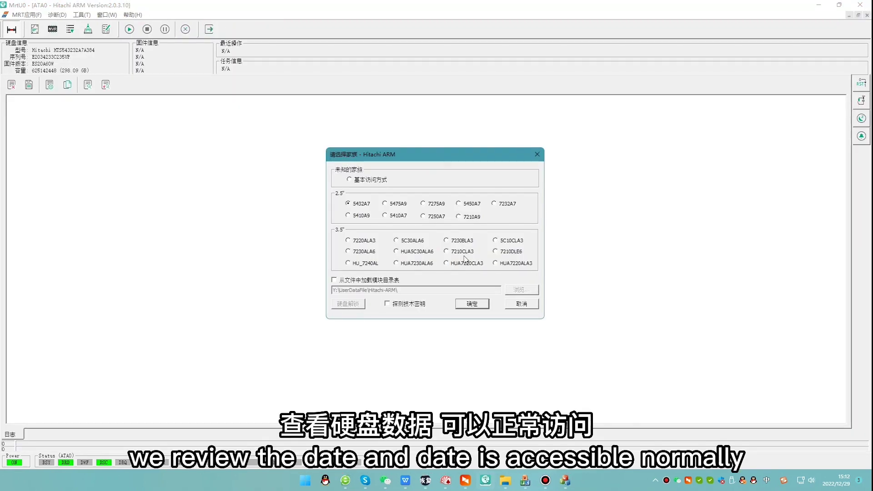
click(358, 204)
click(472, 304)
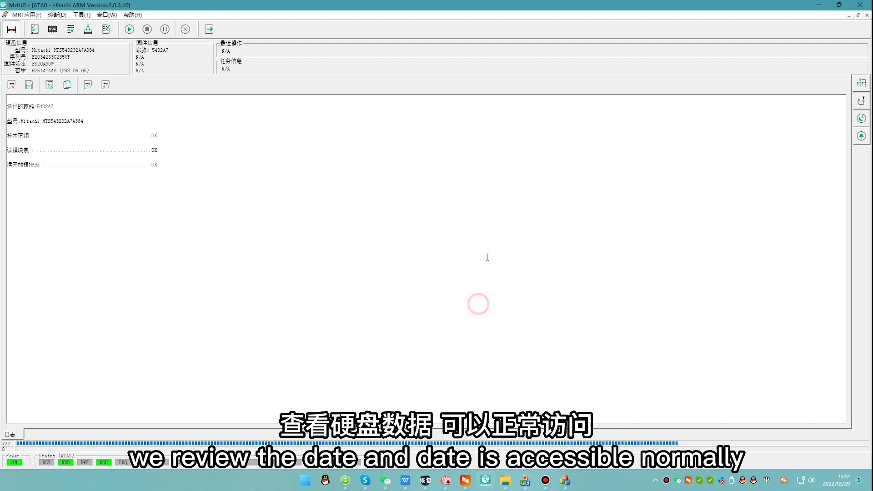
View the drive's first user sector in hex in 用户扇区查看器 and mark some bytes.
click(84, 16)
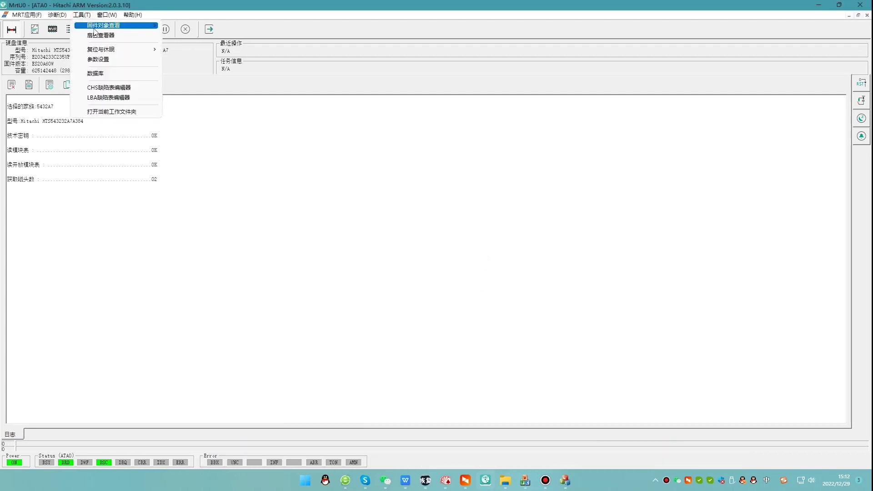
click(98, 36)
click(458, 265)
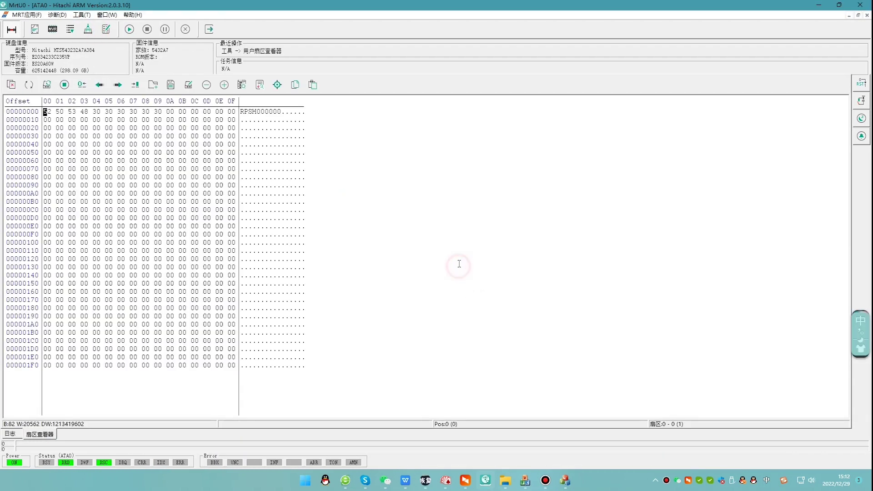
drag(111, 136, 183, 247)
drag(155, 210, 157, 220)
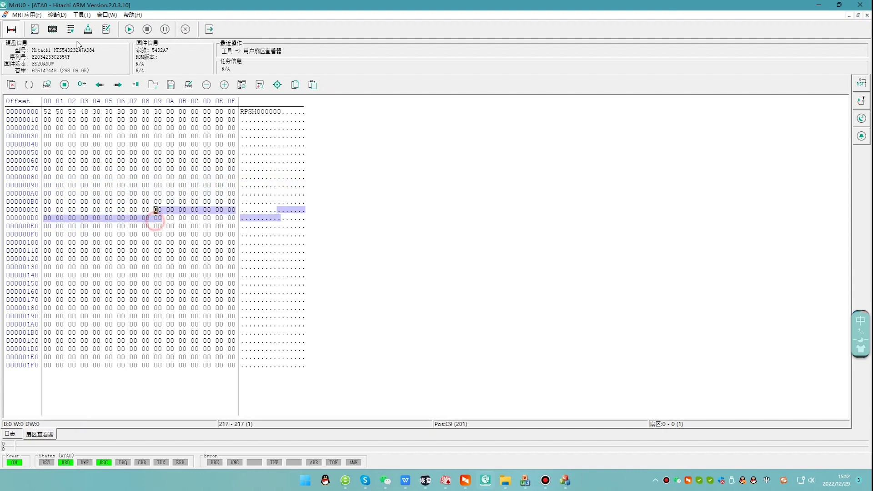
click(106, 16)
Start a logical surface scan from LBA 0 to 625142448 in the disk scan tool.
click(121, 59)
click(86, 60)
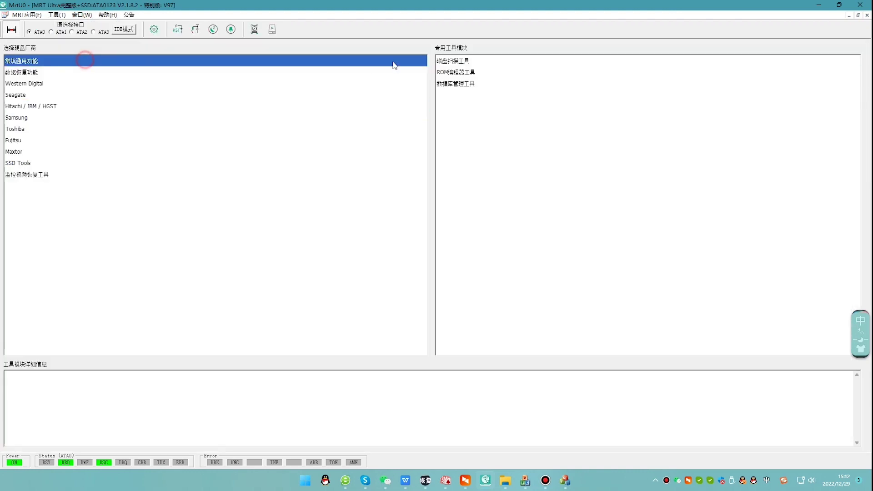
click(451, 61)
click(272, 29)
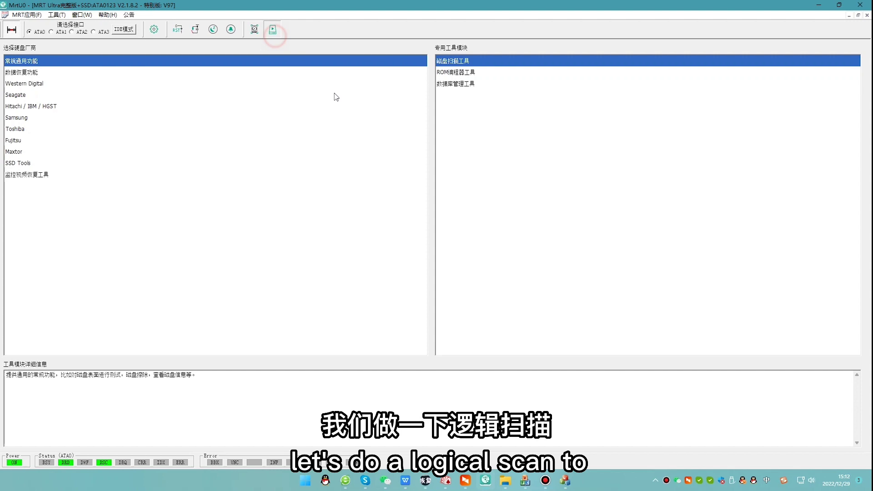
click(36, 29)
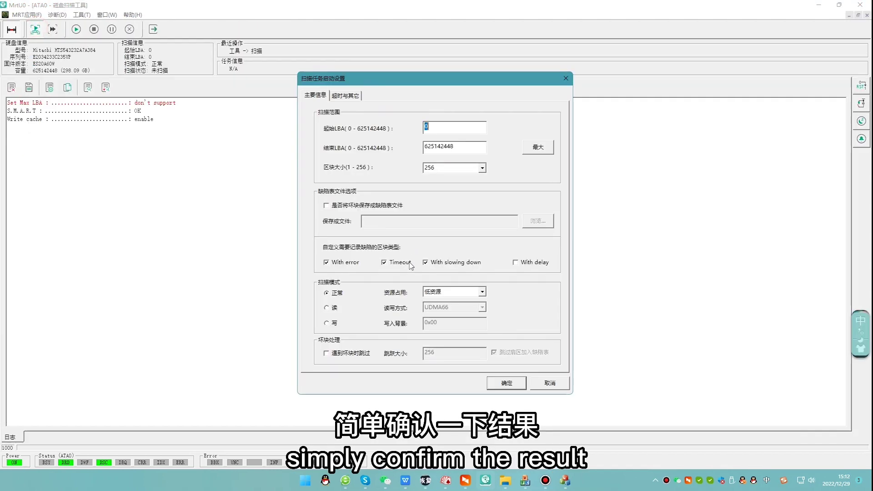
click(500, 382)
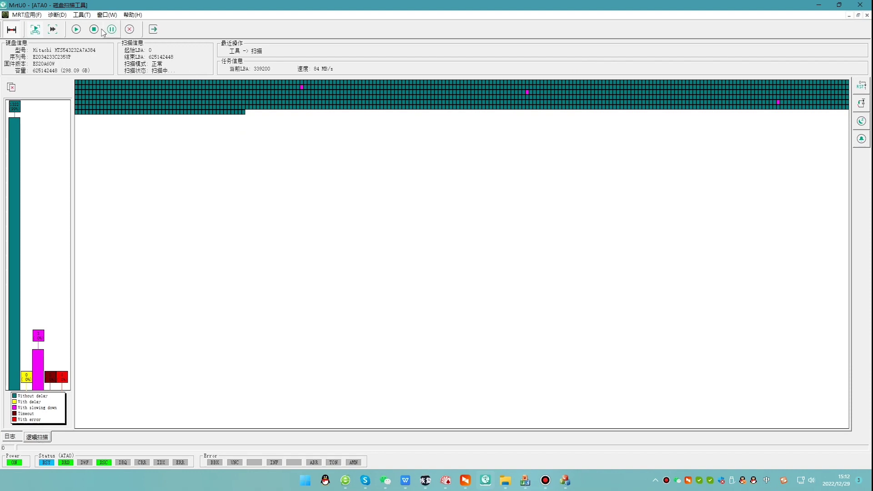
Switch to the Hitachi ARM window and back to the disk scan window.
click(107, 15)
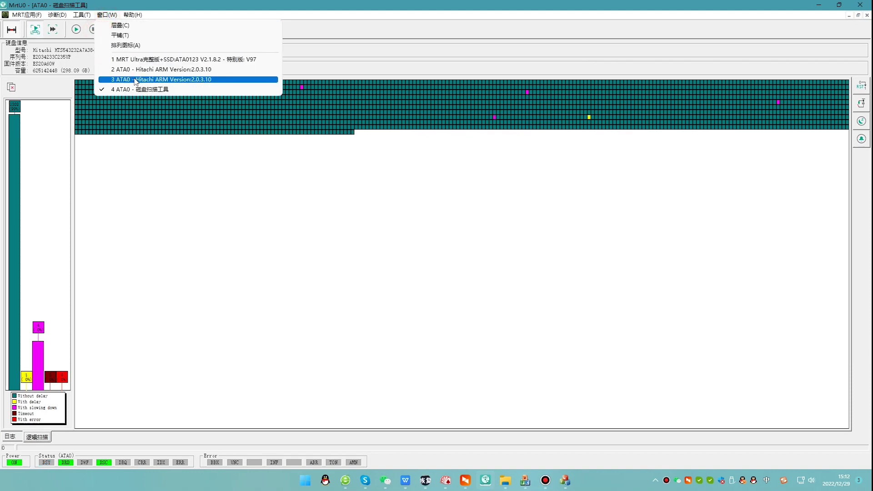
click(136, 69)
click(210, 29)
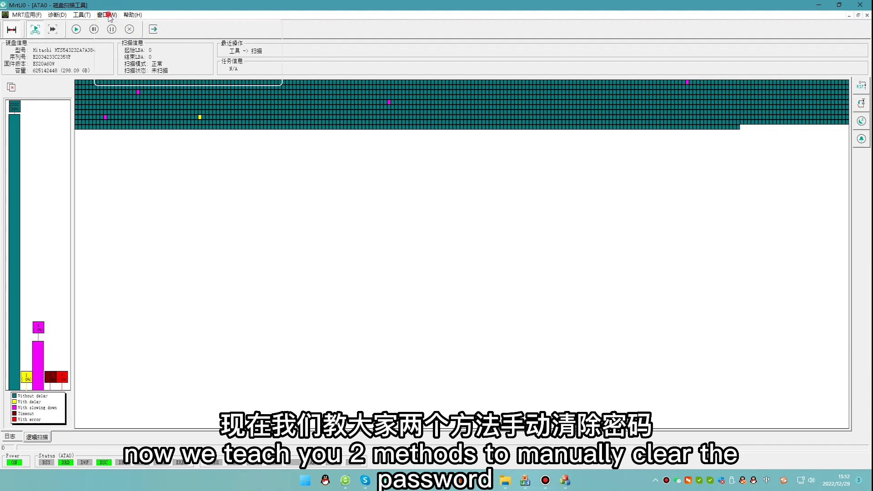
Switch to the Hitachi ARM window and open the firmware module list.
click(106, 14)
click(126, 69)
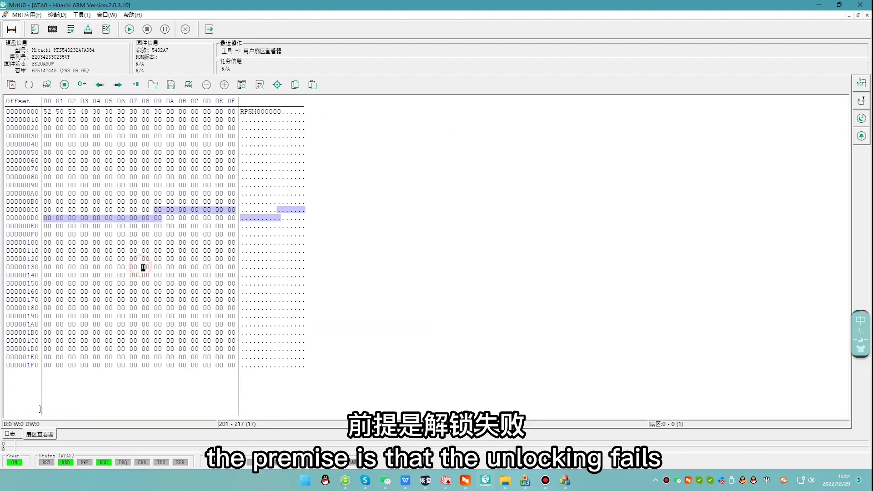
click(14, 435)
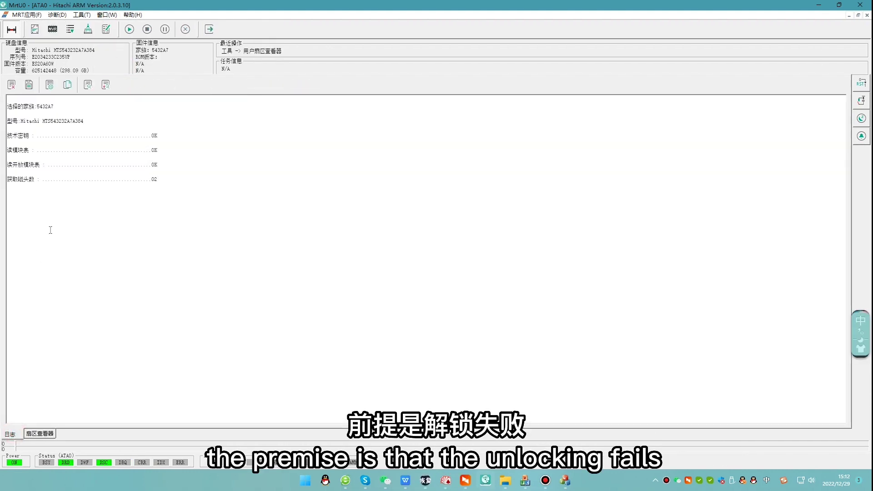
click(71, 28)
click(100, 33)
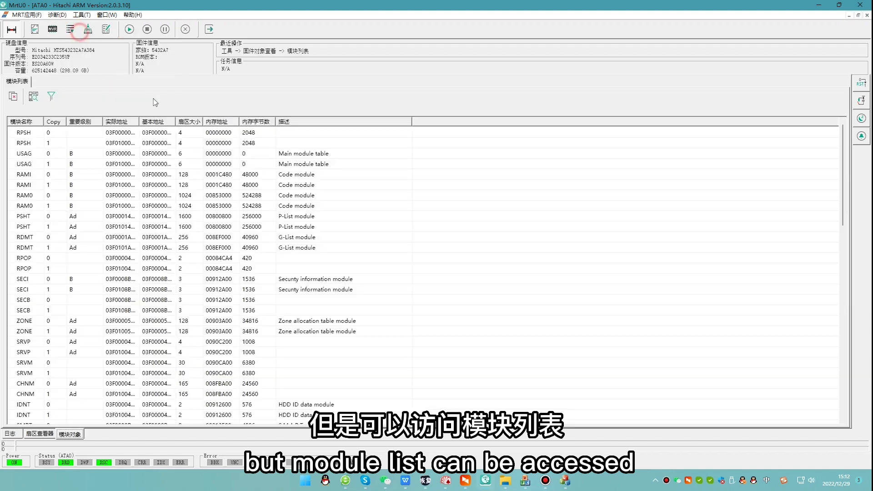
Open both SECI copies as hex tabs and compare the blank copy with the data-filled one.
double_click(28, 280)
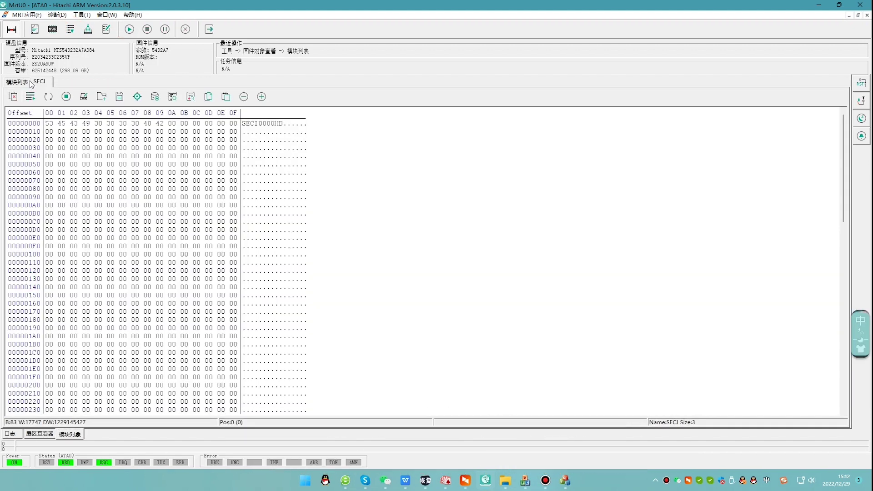
click(18, 82)
double_click(29, 293)
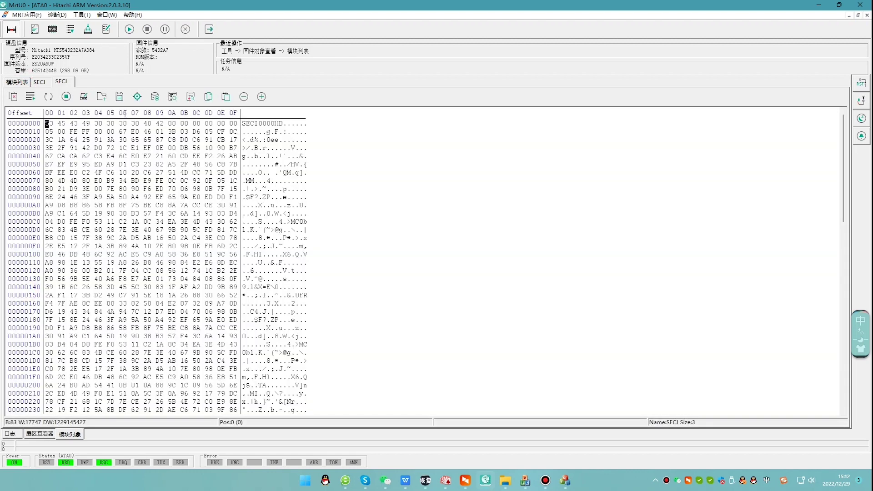
click(39, 82)
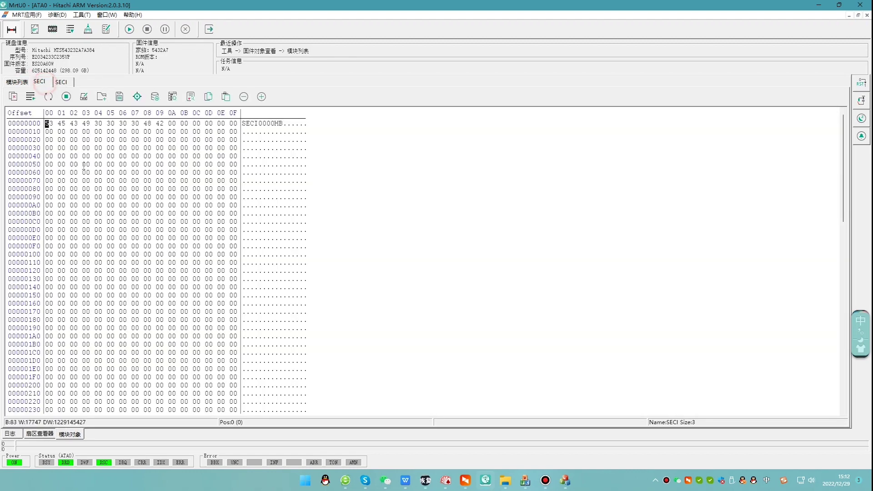
click(64, 82)
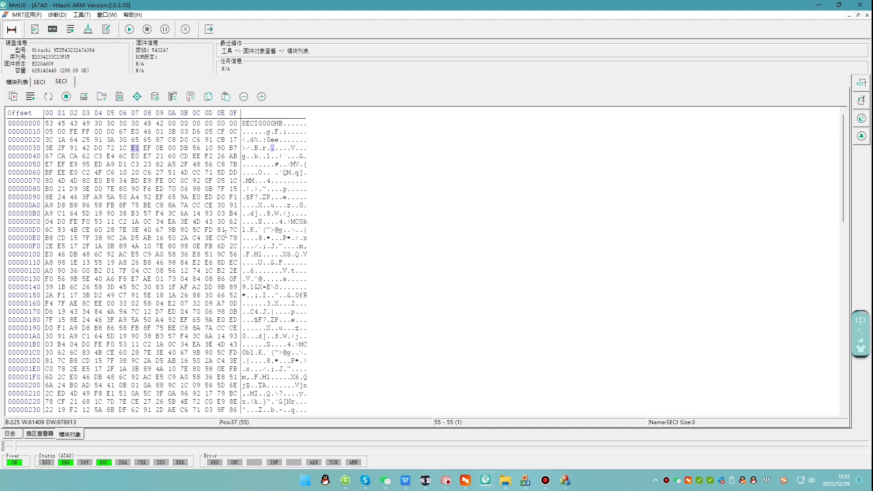
click(41, 83)
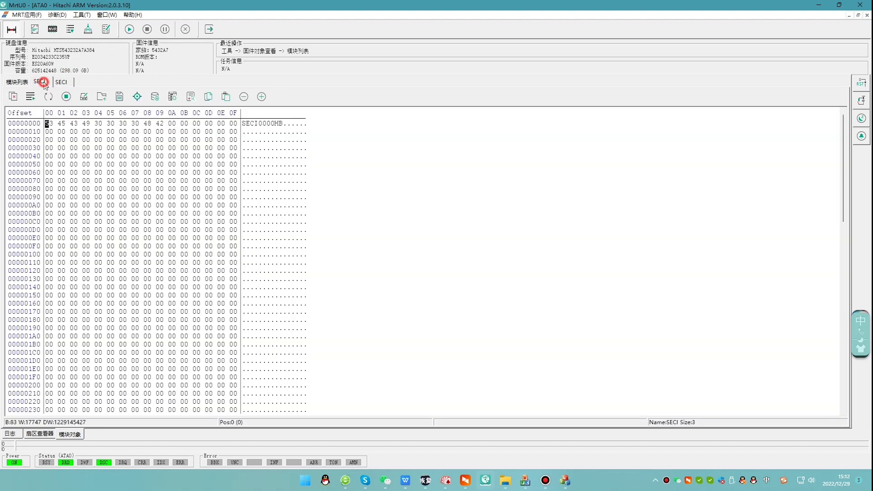
Load the donor SECI.rpm file into the first SECI copy.
click(105, 100)
click(512, 305)
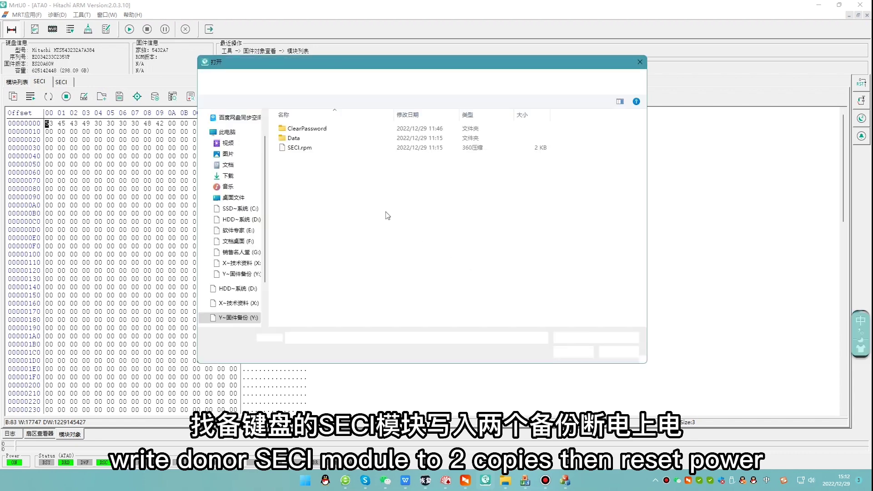
click(297, 149)
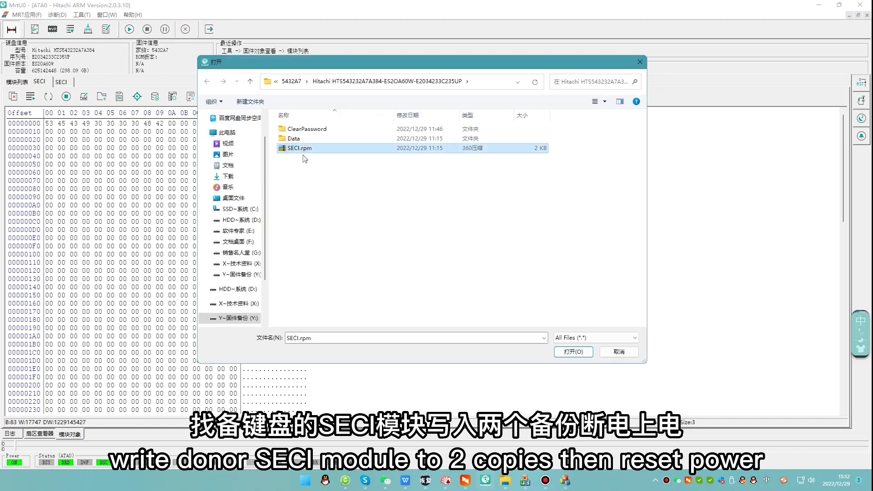
click(573, 352)
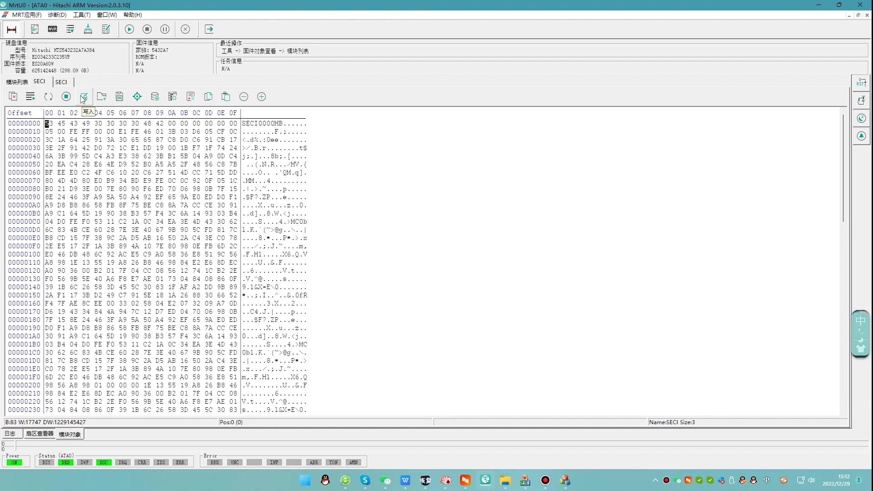
Load SECI.rpm into the second SECI copy as well.
click(102, 96)
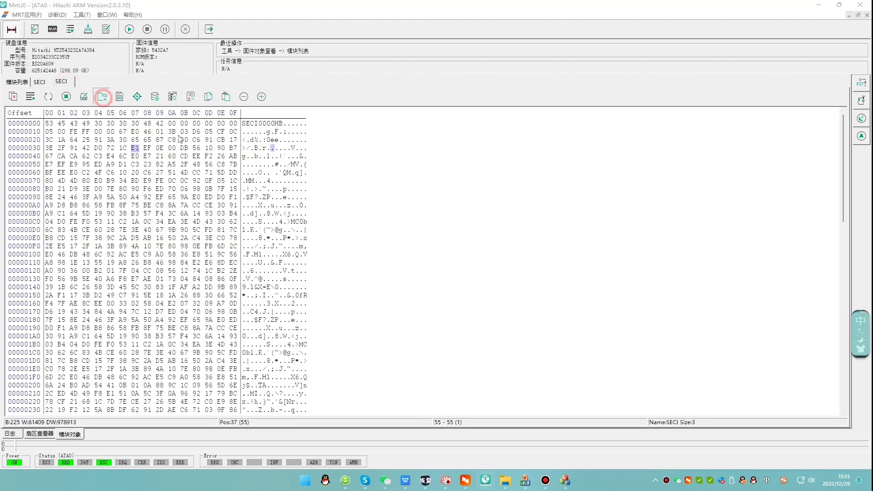
click(302, 149)
double_click(302, 149)
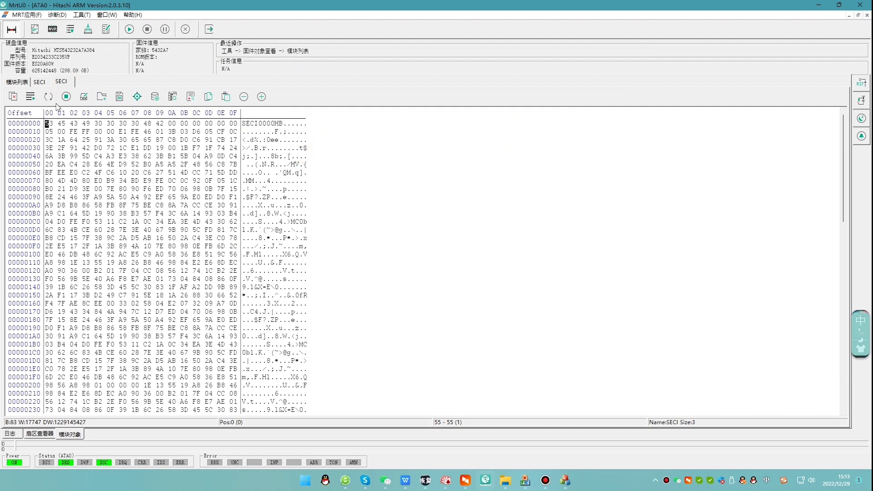
click(84, 98)
Copy the 16-byte SECI0000HB header row of the SECI module.
click(146, 181)
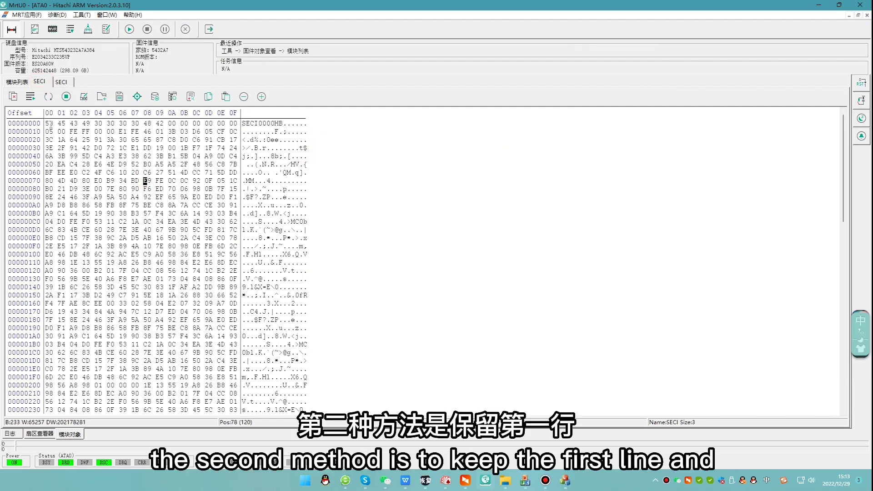
drag(45, 122, 234, 124)
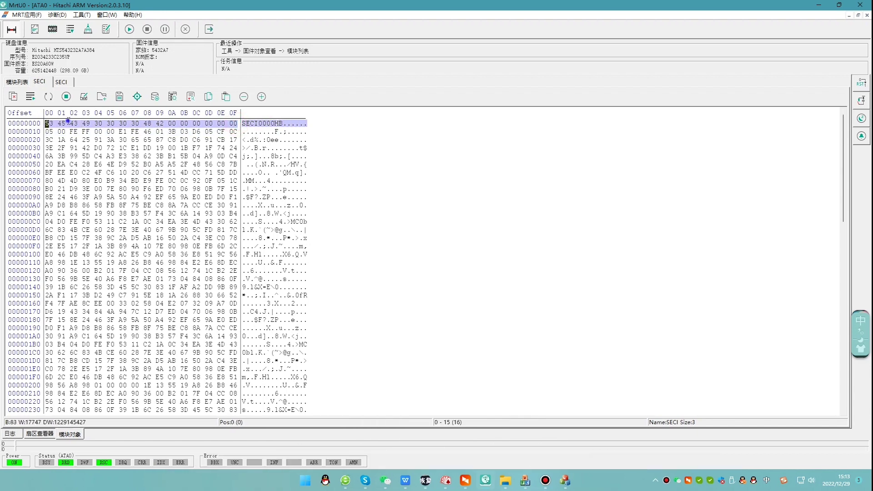
right_click(68, 120)
click(89, 167)
click(111, 165)
Fill the whole module with 00 bytes and paste the header back at offset 0.
key(ctrl+a)
right_click(99, 157)
click(130, 242)
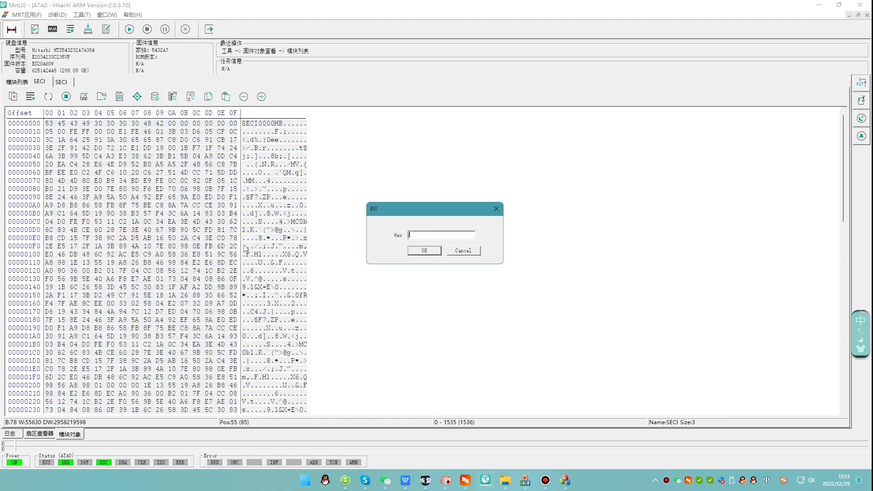
click(416, 251)
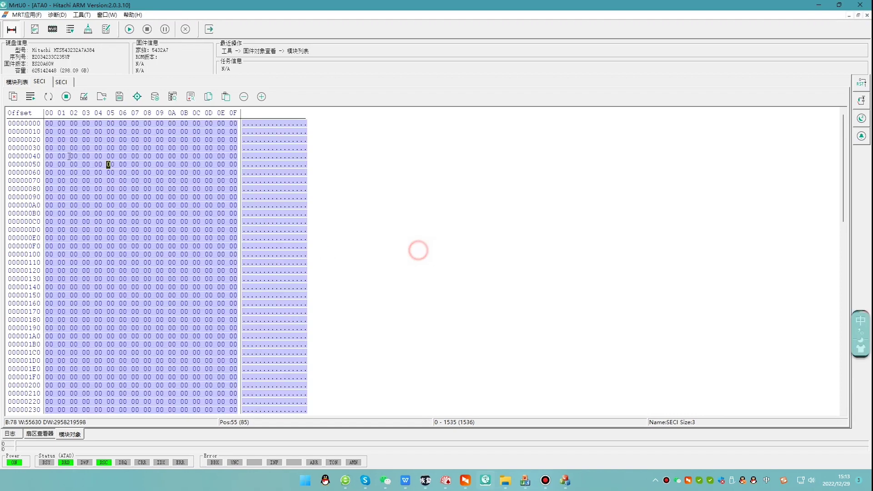
right_click(46, 122)
click(85, 182)
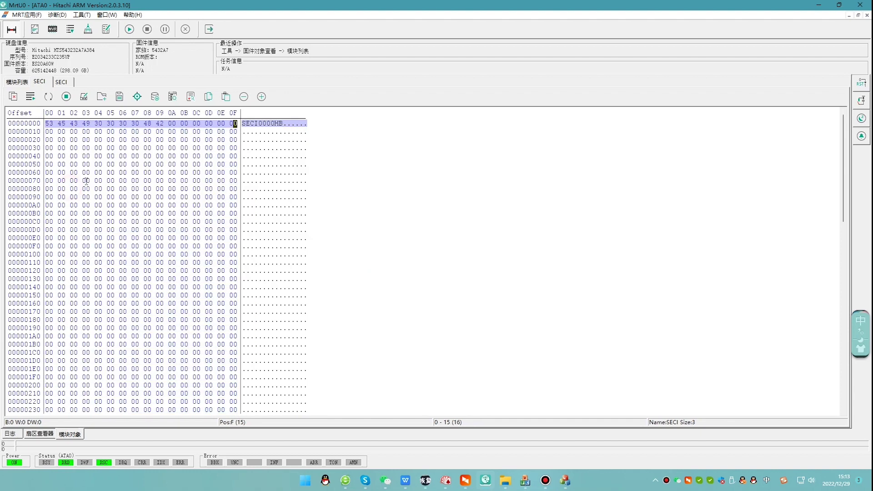
click(101, 180)
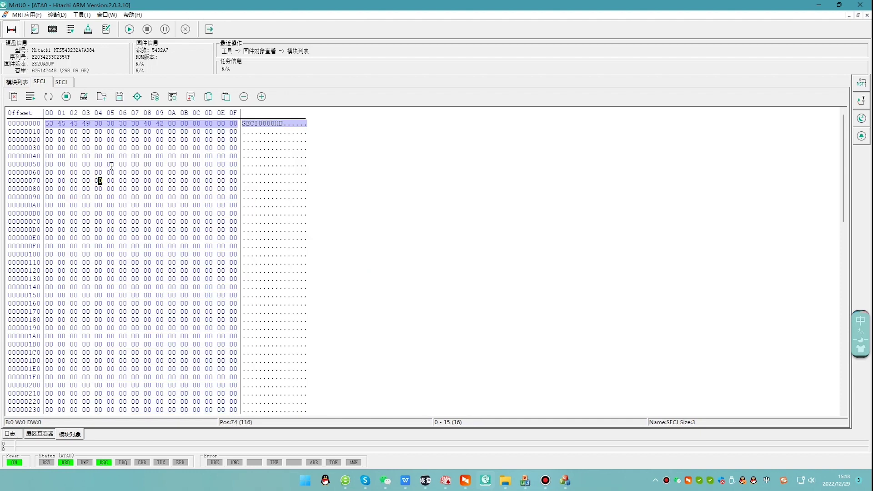
Save the zeroed SECI module as 'SECI 00.rpm' and write it to the first SECI copy.
click(119, 97)
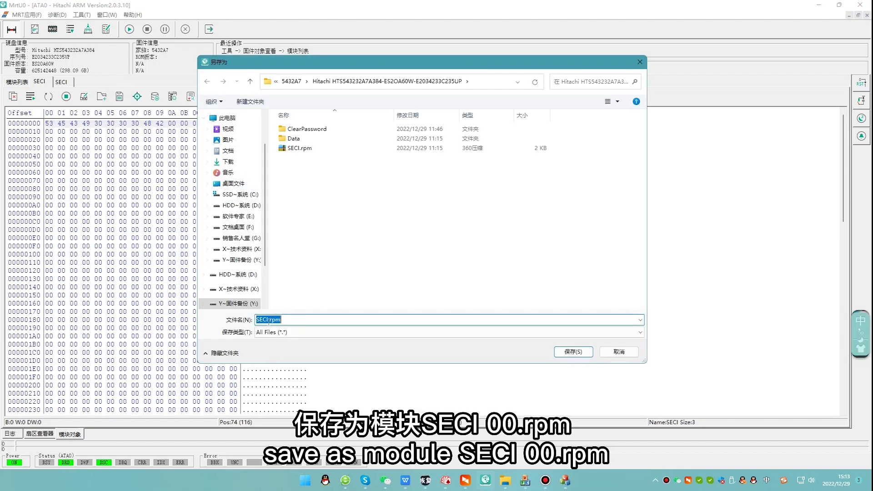
click(269, 320)
key(Return)
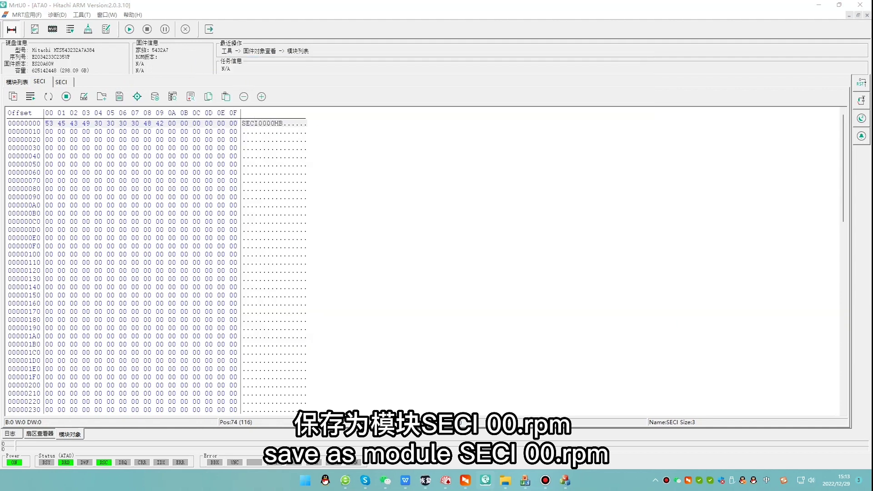
click(84, 98)
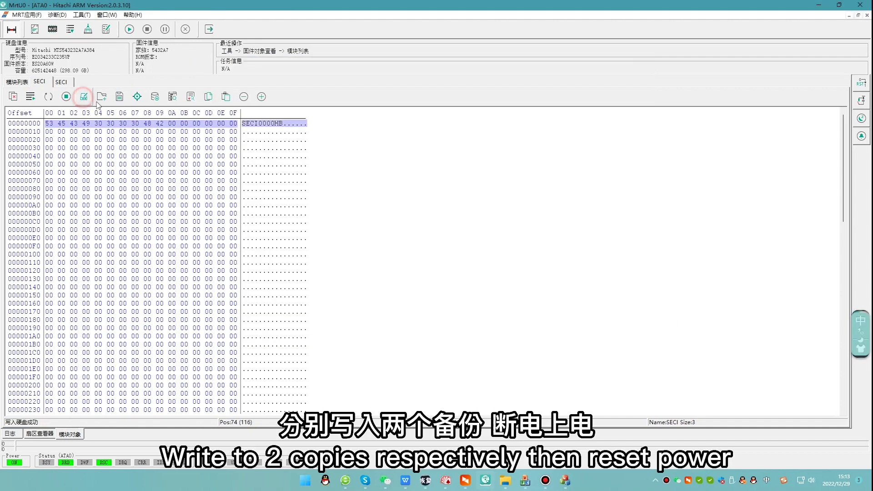
Load SECI 00.rpm into the second SECI copy, write it to the drive, and view the log.
click(66, 82)
click(101, 96)
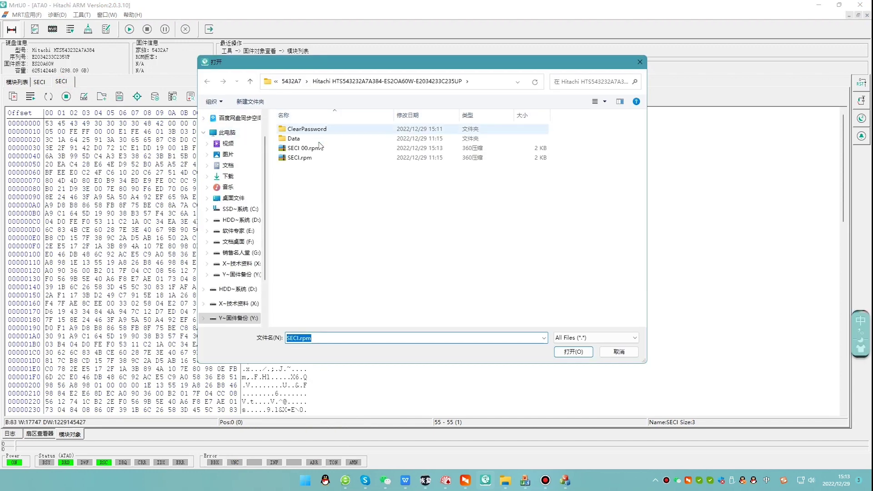
double_click(304, 148)
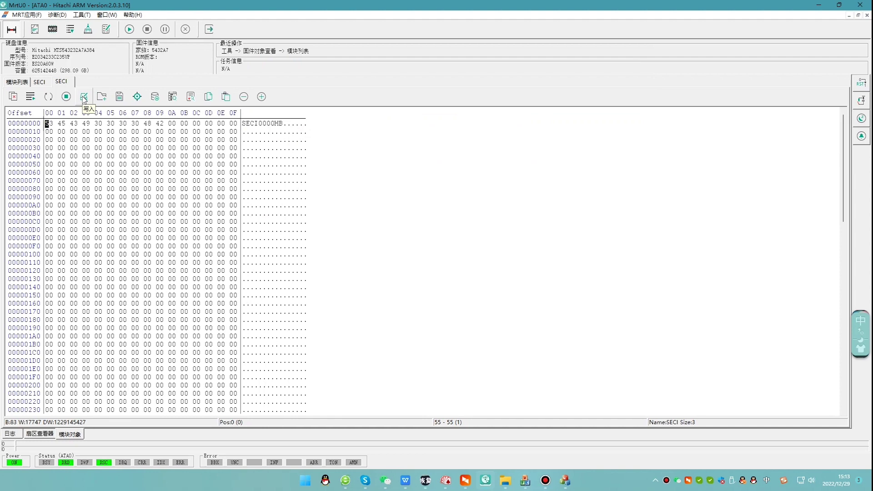
click(83, 97)
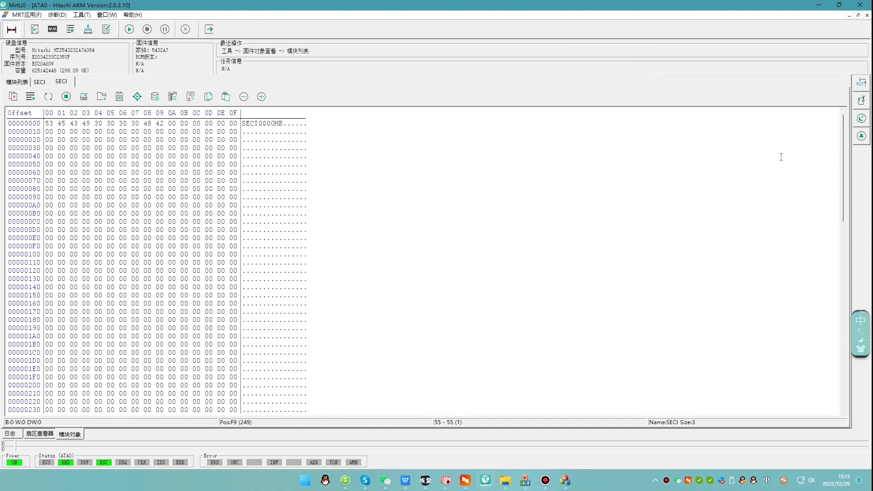
click(9, 433)
Reset the drive connection and re-run device identification.
click(13, 30)
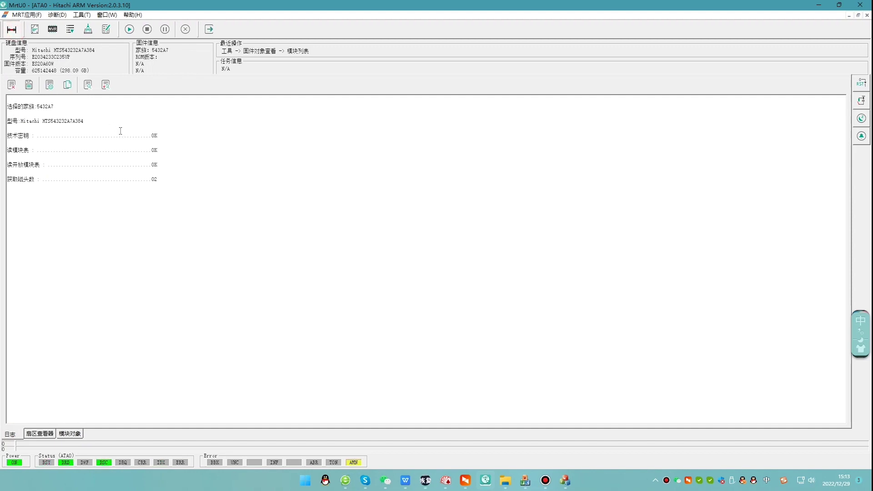
click(36, 30)
click(389, 305)
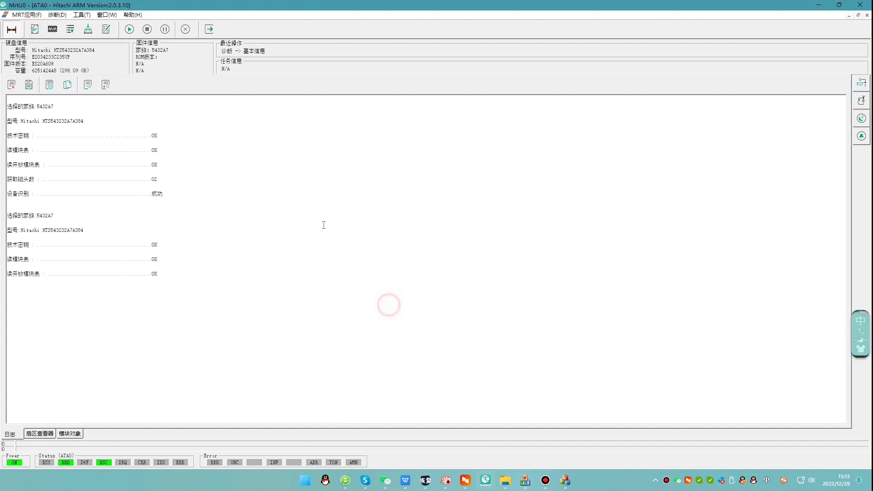
Read a sector in the sector viewer to confirm user data like cmd.dll and config.ini.
click(46, 435)
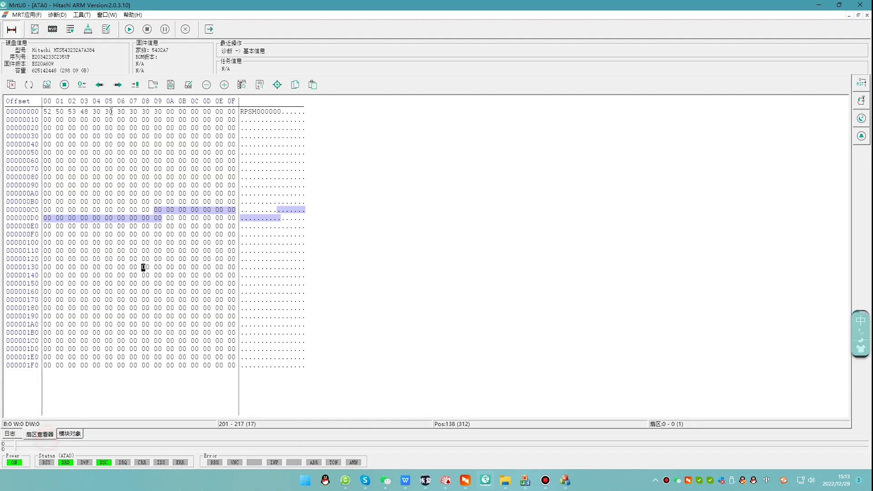
click(117, 83)
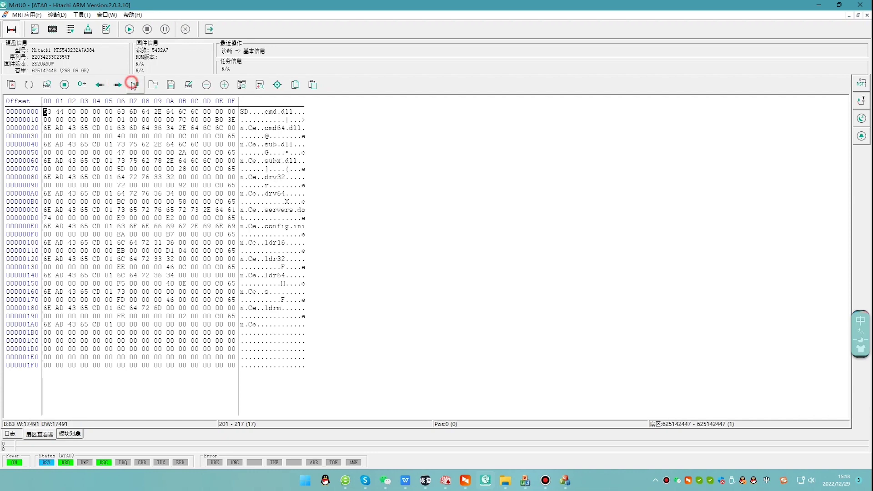
drag(162, 179, 218, 284)
click(147, 145)
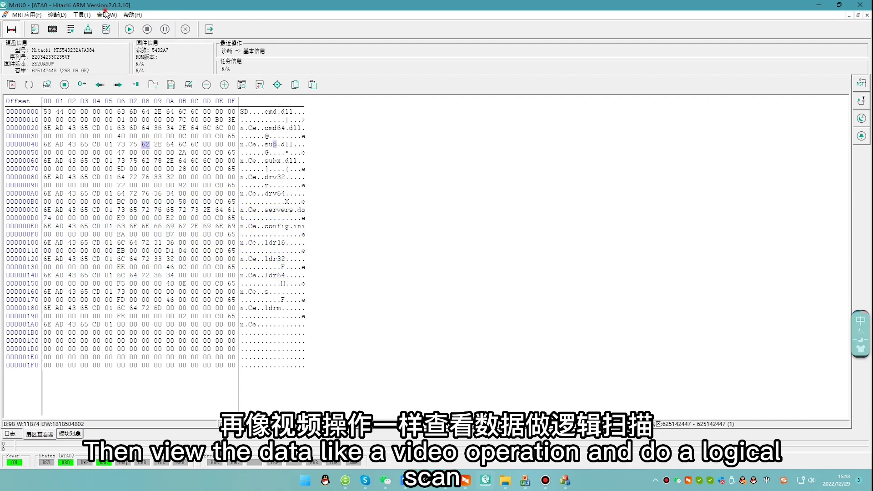
In the disk scan window, run a logical surface scan over the drive's start, then stop it.
click(107, 15)
click(136, 70)
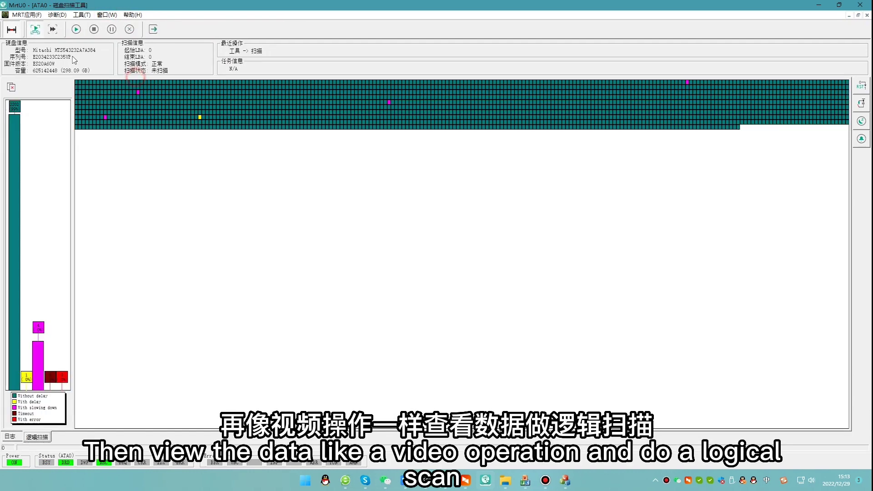
click(35, 29)
click(500, 383)
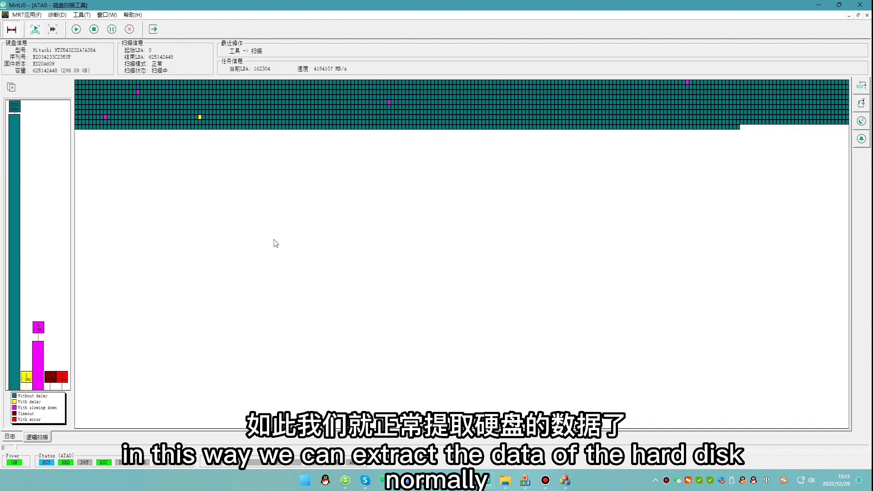
click(94, 30)
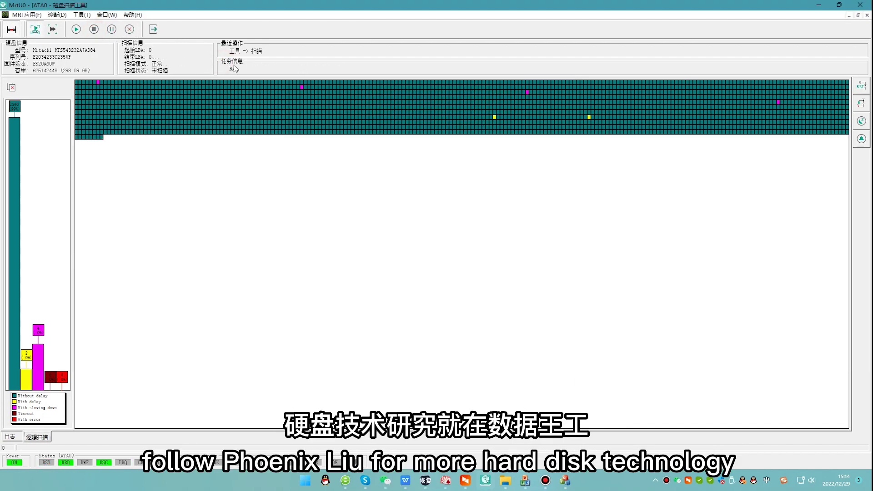